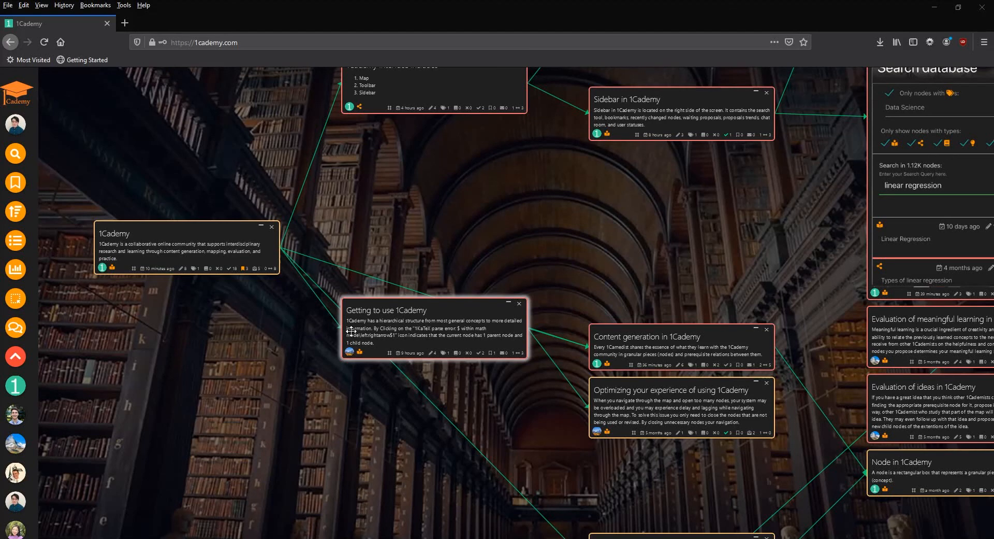
Step: List the parent and child nodes of the 1Cademy node on the map
click(274, 270)
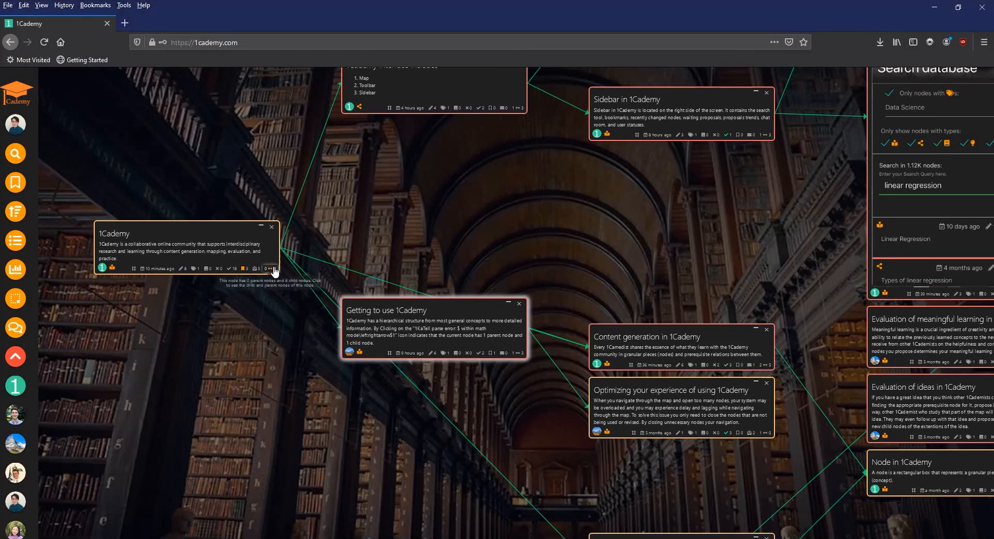
drag(200, 398, 339, 422)
scroll(339, 395, up, 5)
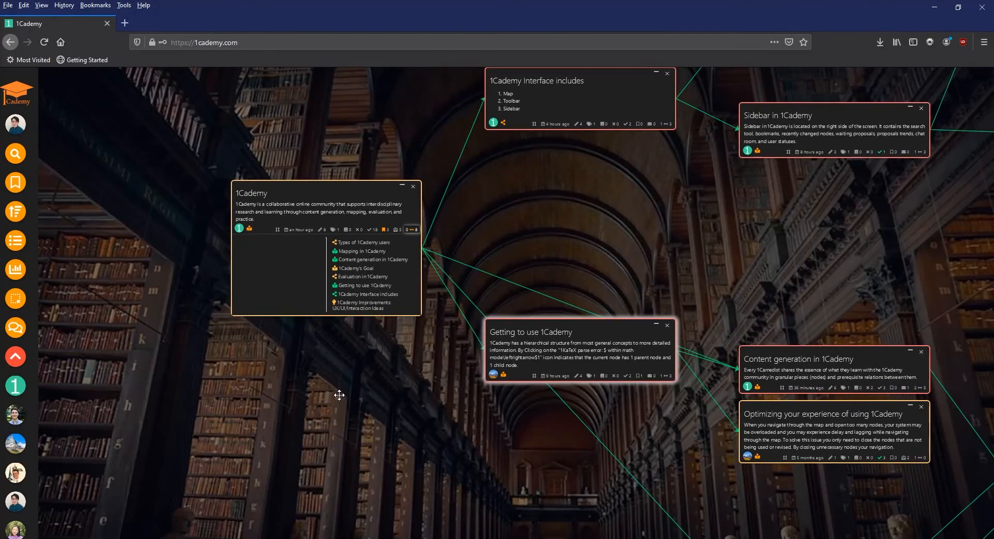
scroll(340, 395, up, 1)
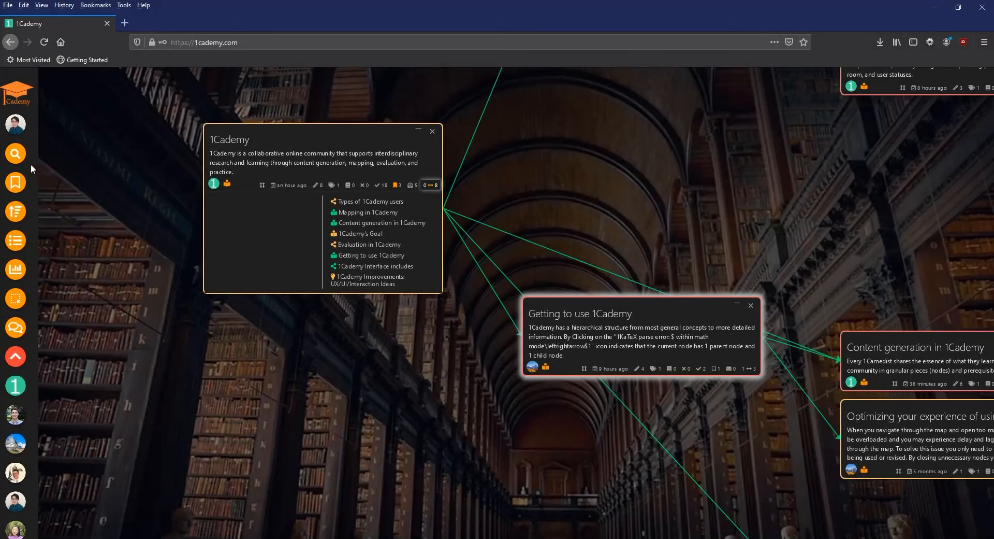
Step: Search the node database for "1cademy tutorial" and look through the results
click(17, 155)
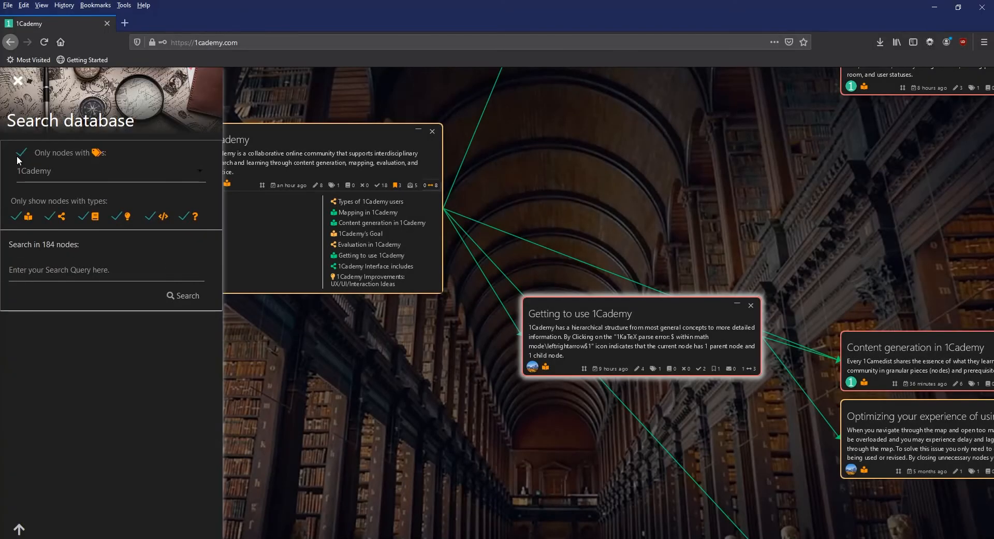
click(110, 278)
text(1c)
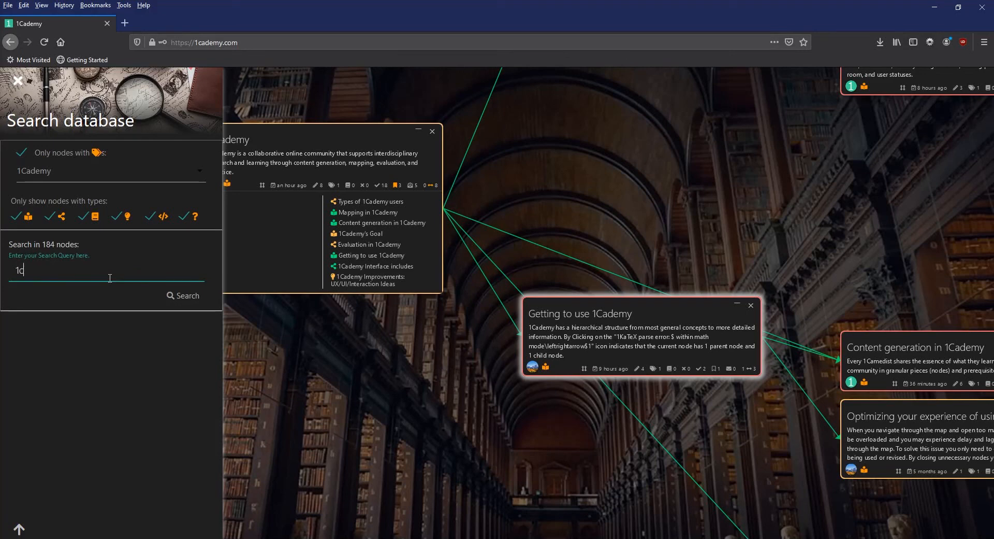
text(ademy tutorial)
key(Return)
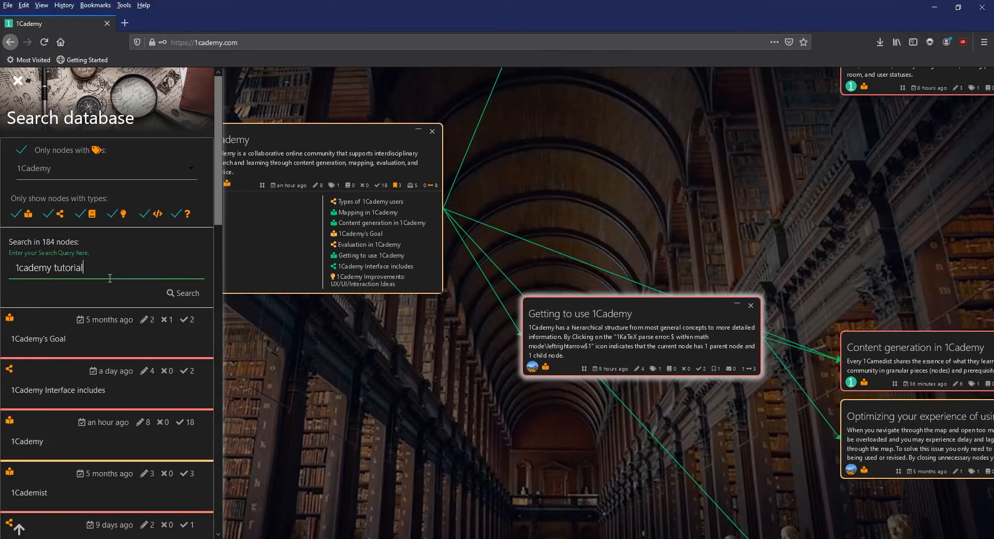
scroll(110, 278, down, 5)
scroll(104, 259, up, 4)
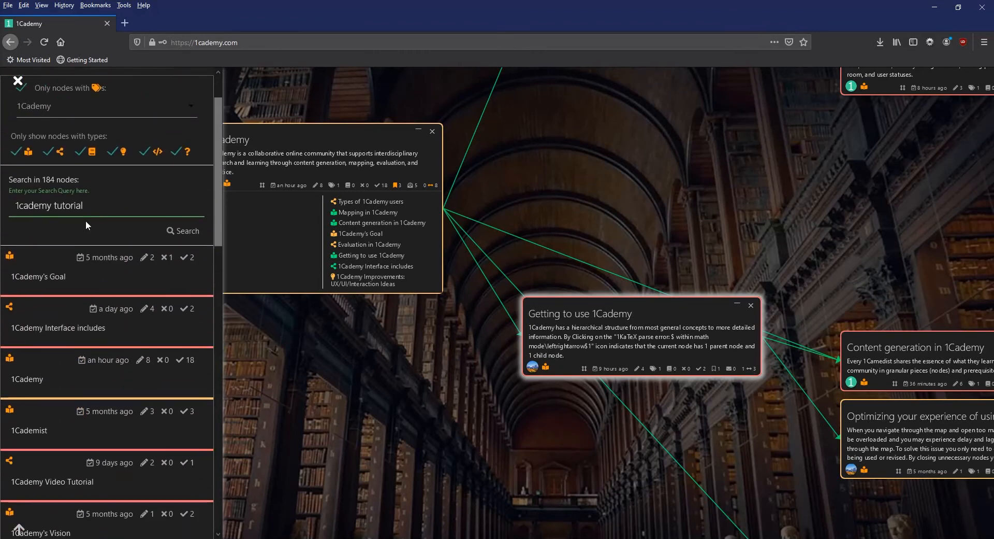
Step: Refine the search to "1cademy video tutorial", open the 1Cademy Video Tutorial node on the map and close the search
click(54, 205)
text(video)
key(Return)
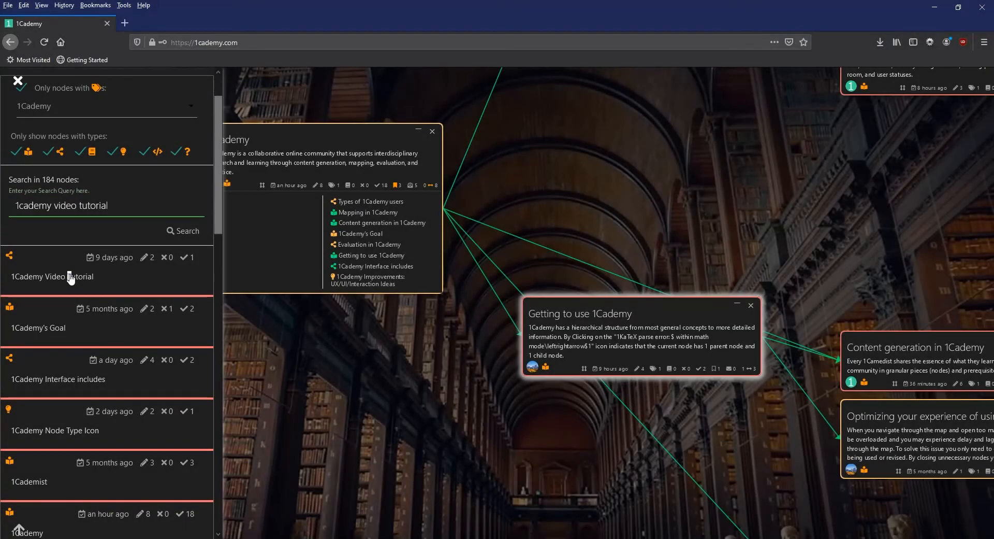
click(72, 278)
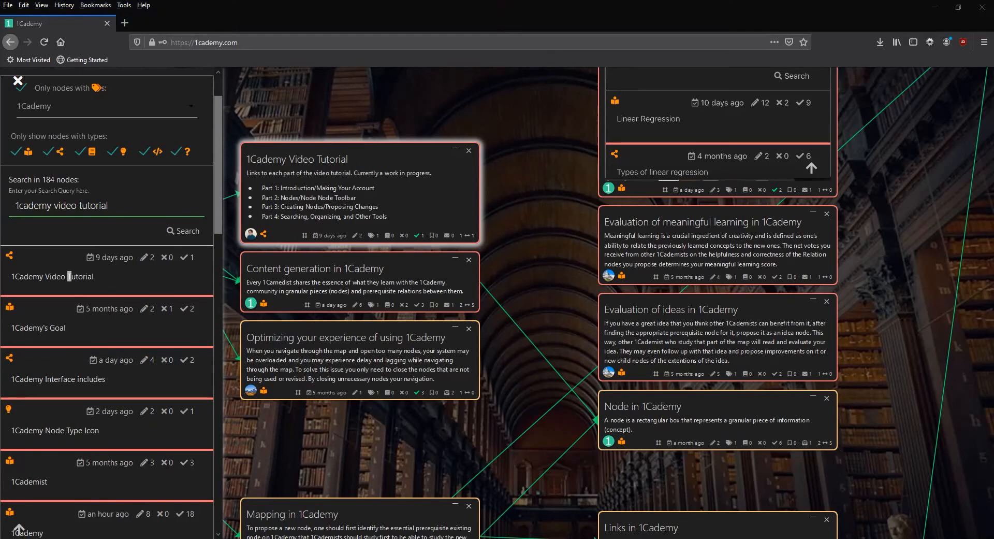
click(19, 81)
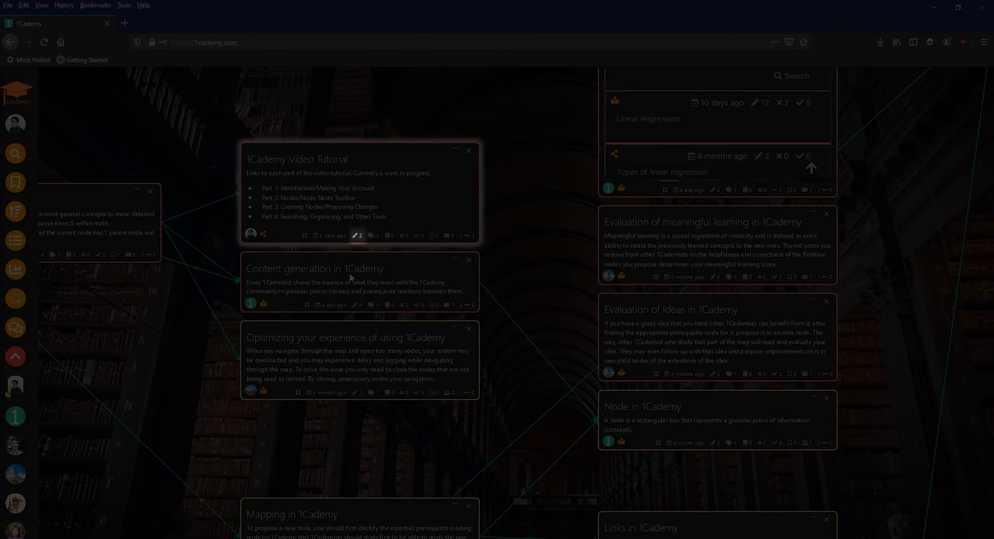
Step: Start a proposal for a Reference child node under the 1Cademy Video Tutorial node
click(358, 236)
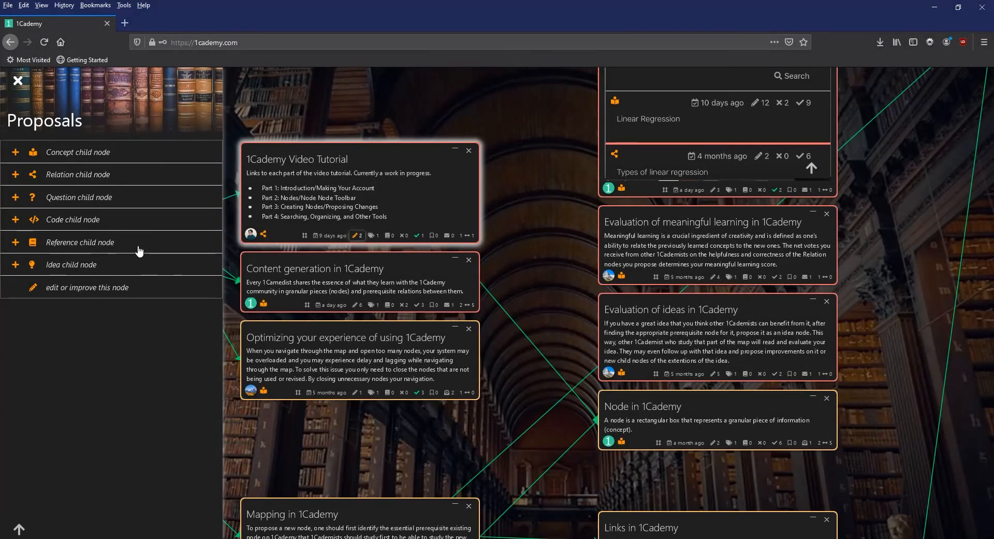
click(139, 252)
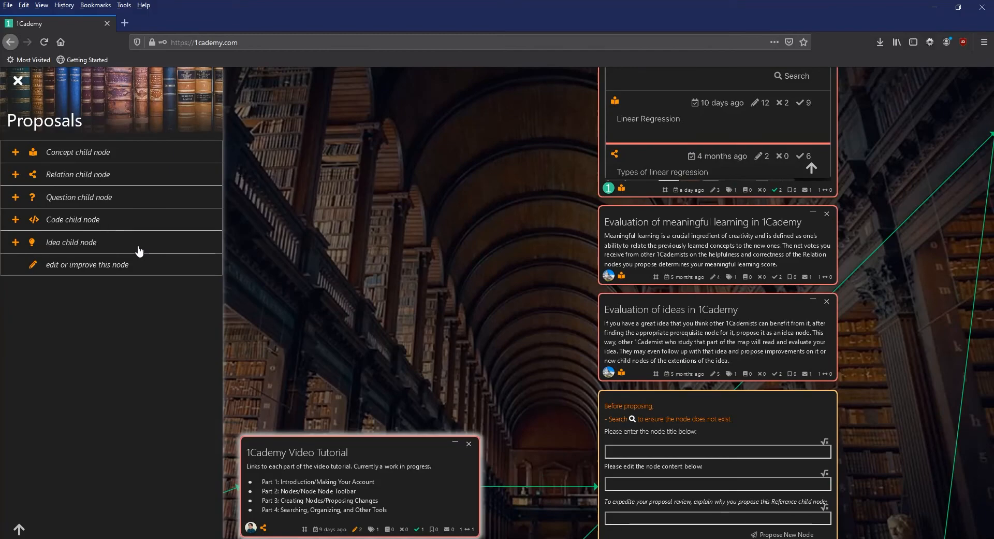
drag(524, 378, 340, 153)
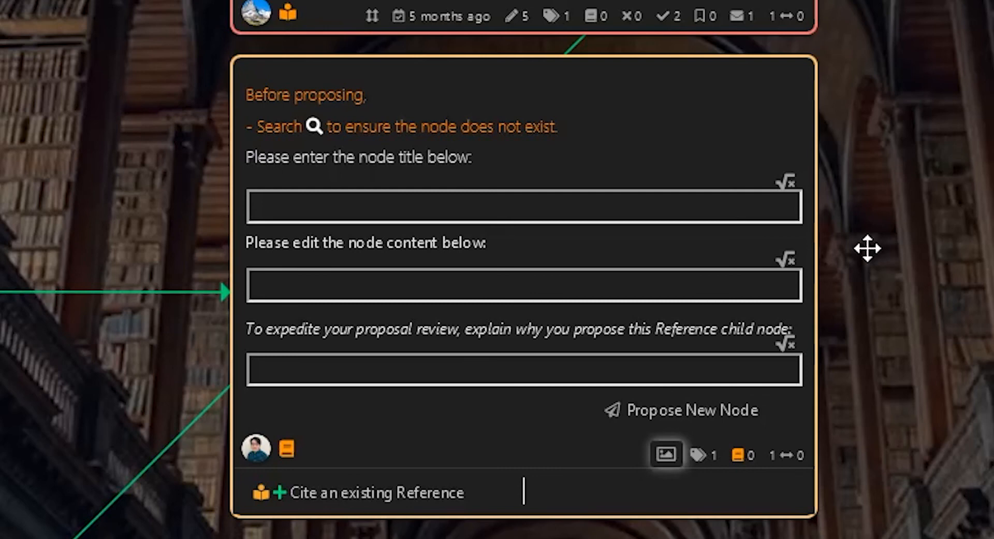
click(786, 181)
click(786, 181)
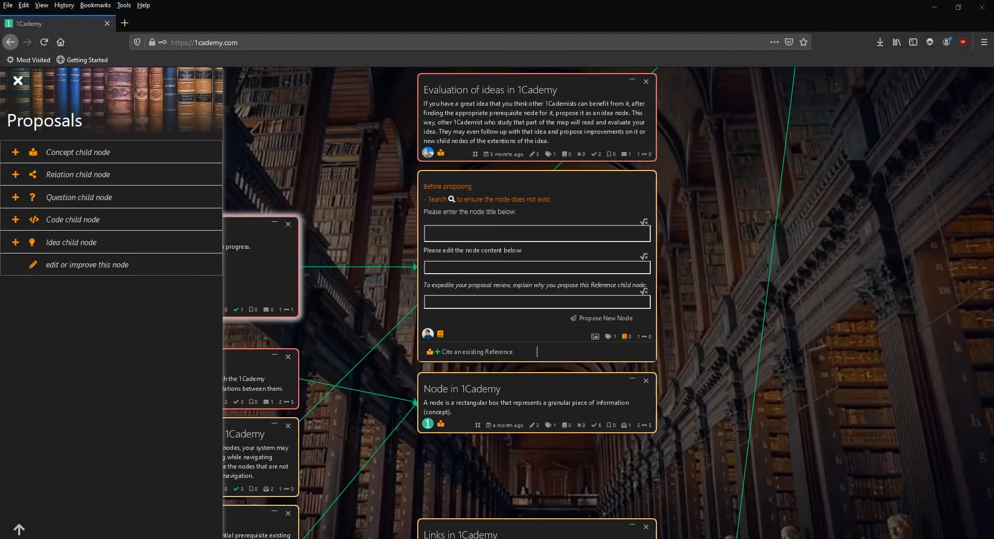
click(454, 233)
text(1Cademy Vi)
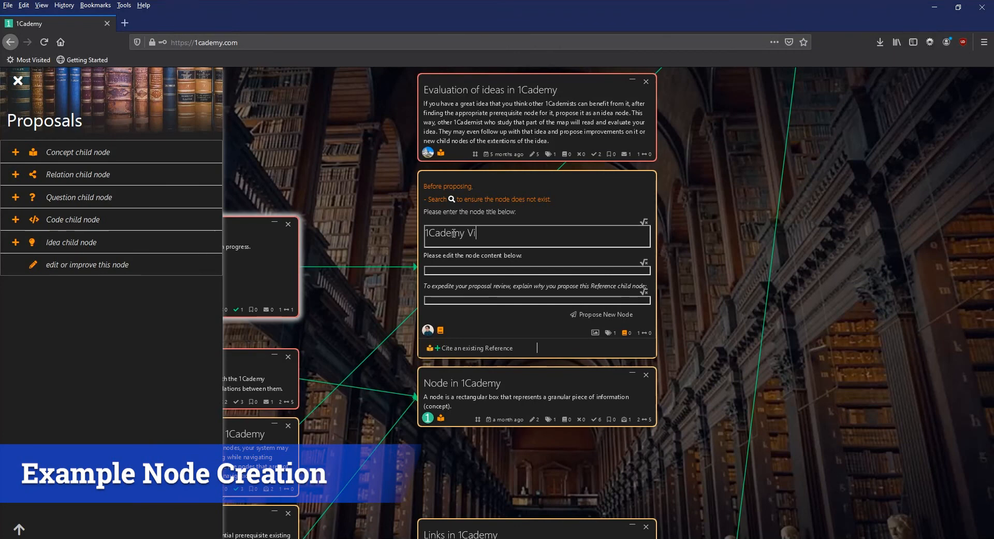
text(deo Tutorial - Part 1)
click(486, 270)
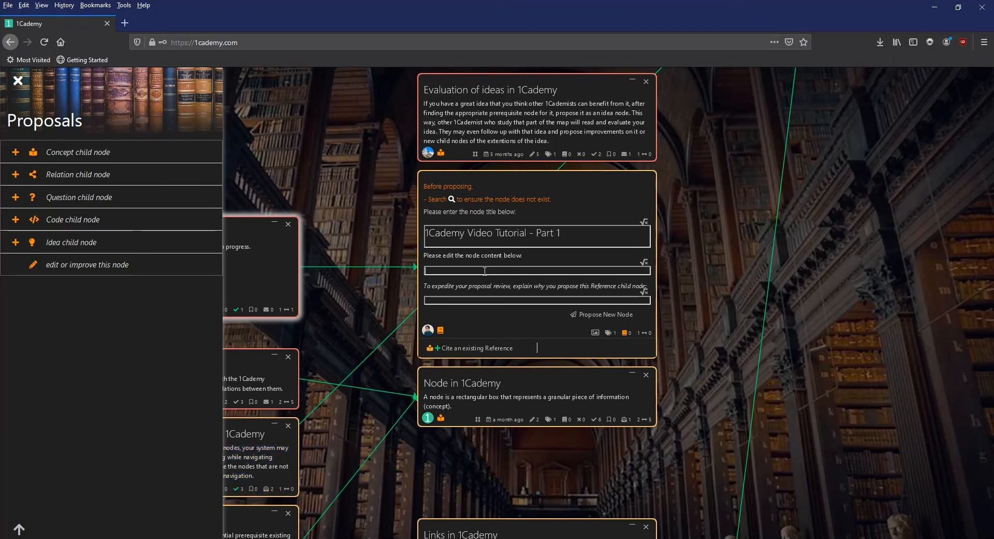
text(https://youtu.be/KJzcYh1HOOk)
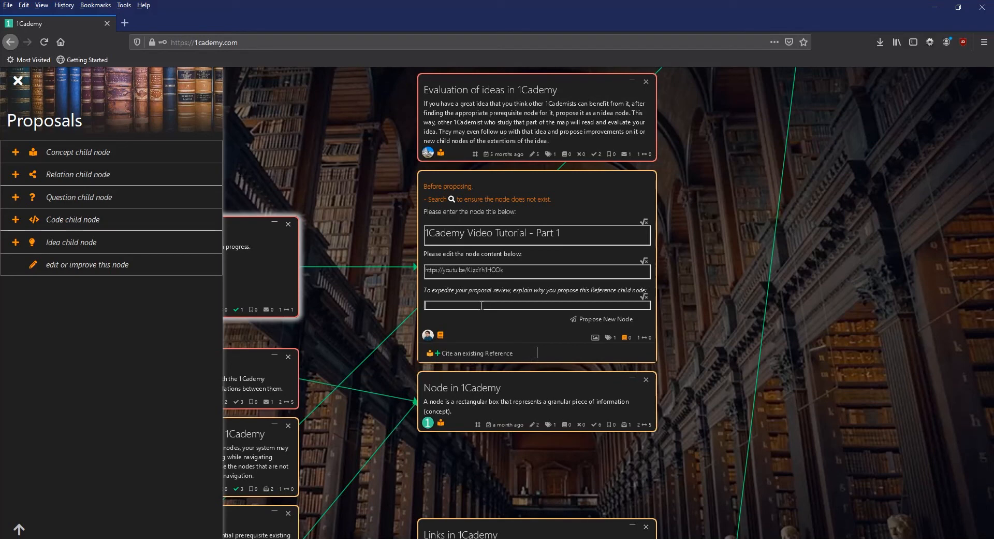
Step: Give "Created link to first video in the series." as the reason and propose the new node
click(482, 305)
text(Created link to first video in the series.)
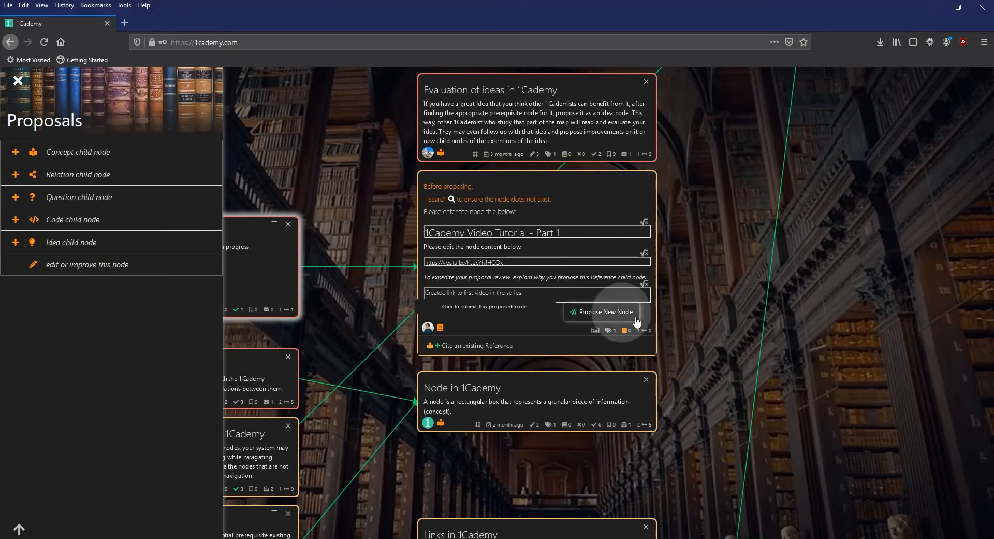
click(614, 311)
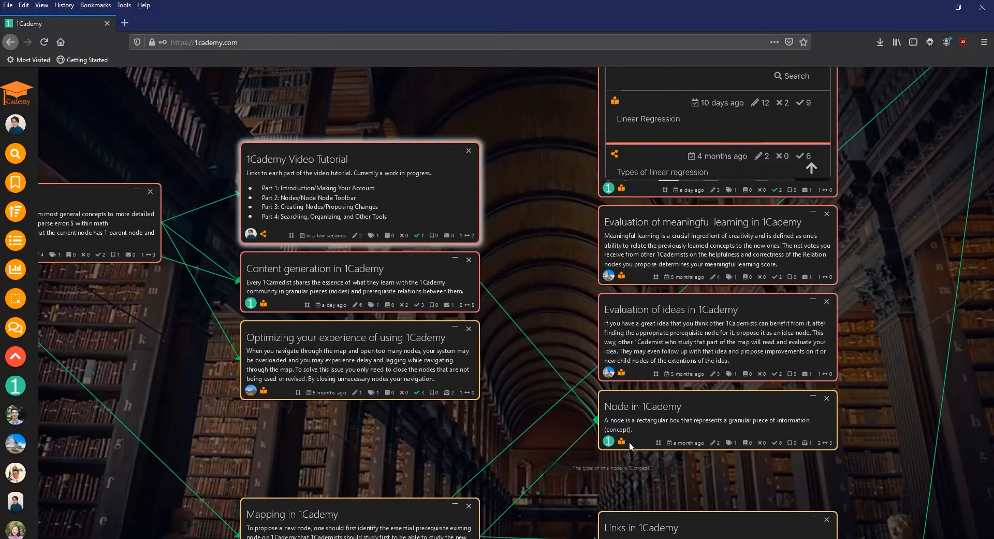
drag(555, 437, 484, 291)
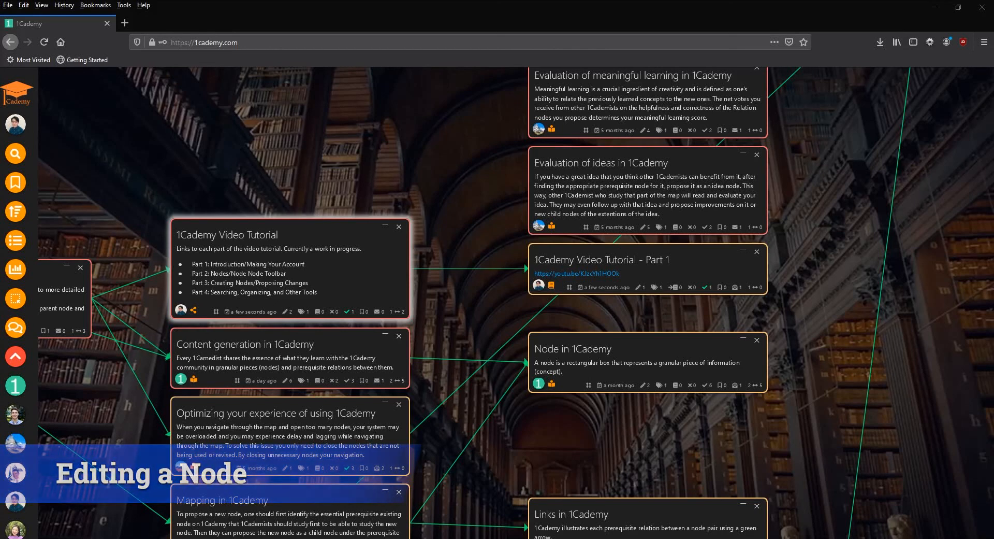
Step: In 1Cademy Video Tutorial, replace the work-in-progress sentence with "The first three videos are now out." and explain: "Changed wording to indicate the current progress of videos."
click(287, 312)
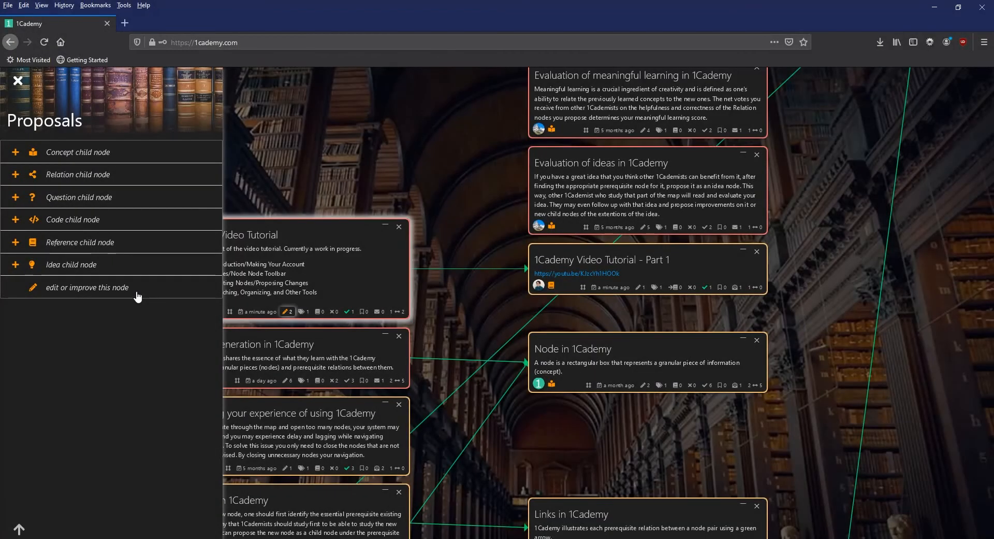
click(137, 292)
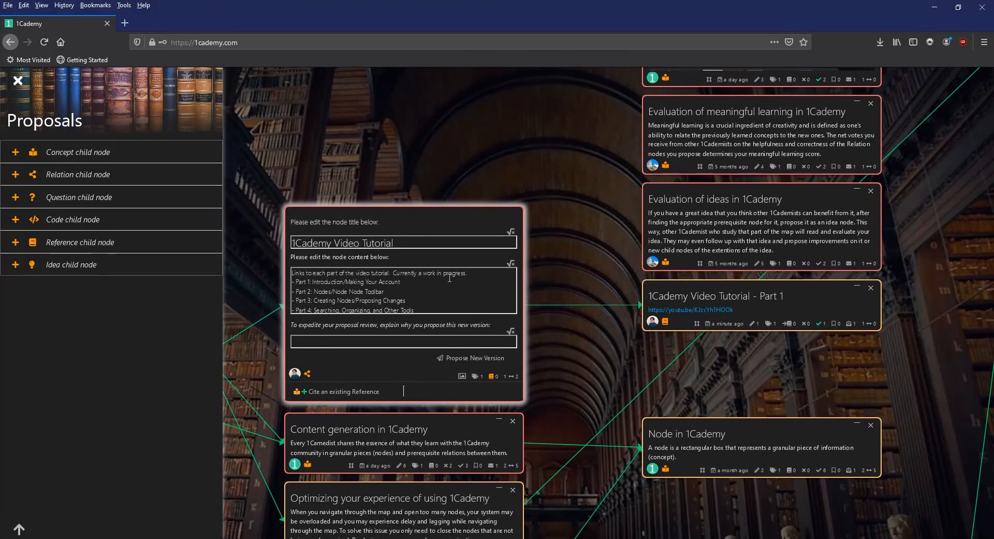
click(473, 272)
key(BackSpace)
key(BackSpace)
key(BackSpace)
key(BackSpace)
key(BackSpace)
key(BackSpace)
key(BackSpace)
key(BackSpace)
key(BackSpace)
key(BackSpace)
key(BackSpace)
key(BackSpace)
key(BackSpace)
key(BackSpace)
key(BackSpace)
key(BackSpace)
key(BackSpace)
key(BackSpace)
key(BackSpace)
key(BackSpace)
key(BackSpace)
key(BackSpace)
key(BackSpace)
key(BackSpace)
key(BackSpace)
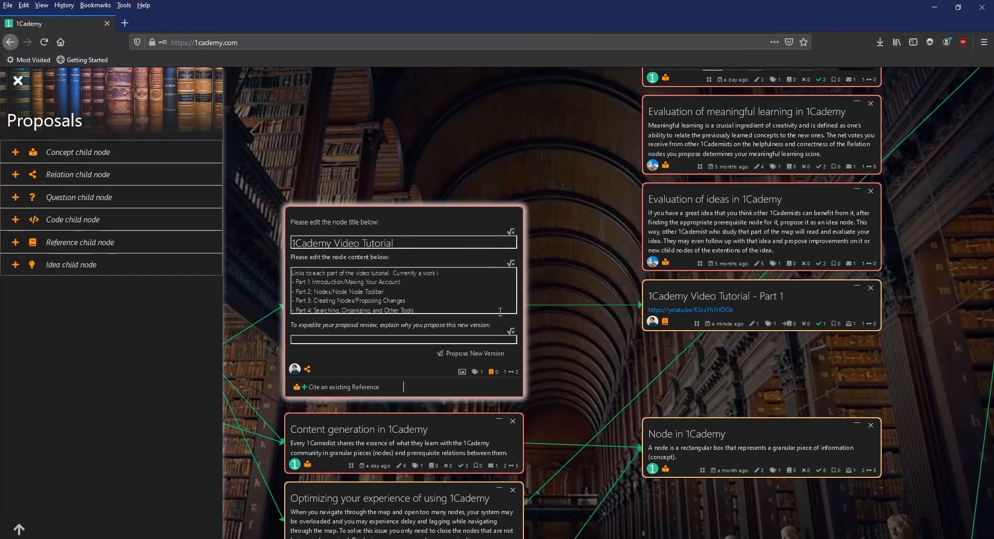
text(The first three videos are now out.)
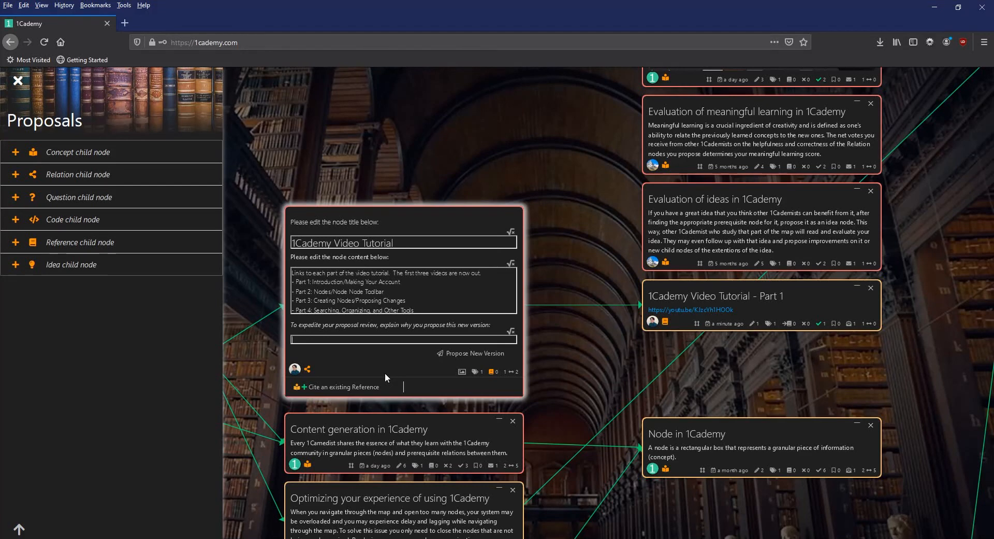
text(Changed wording to indicate the current progress of videos.)
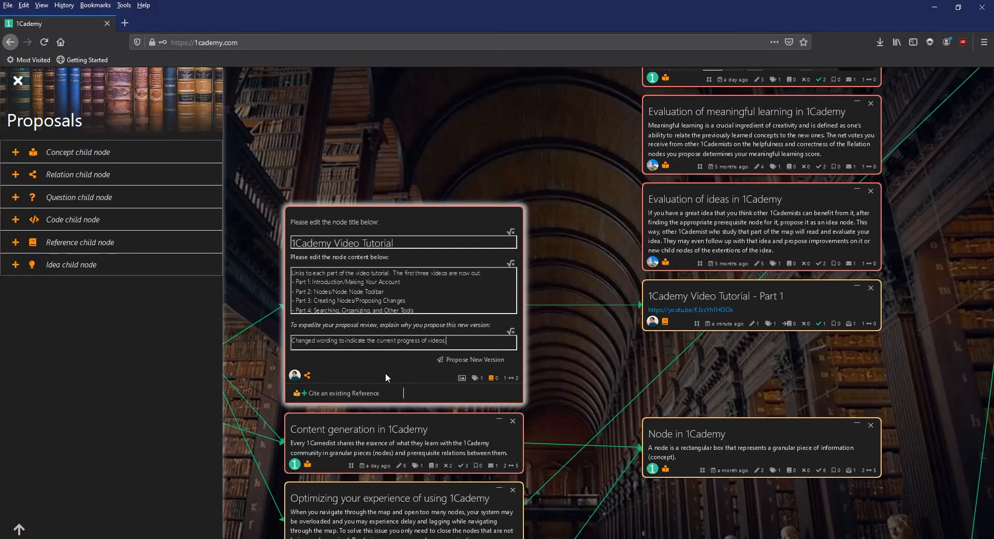
Step: Review the edited node's tags, references and parent and child links, and propose the new version
click(475, 377)
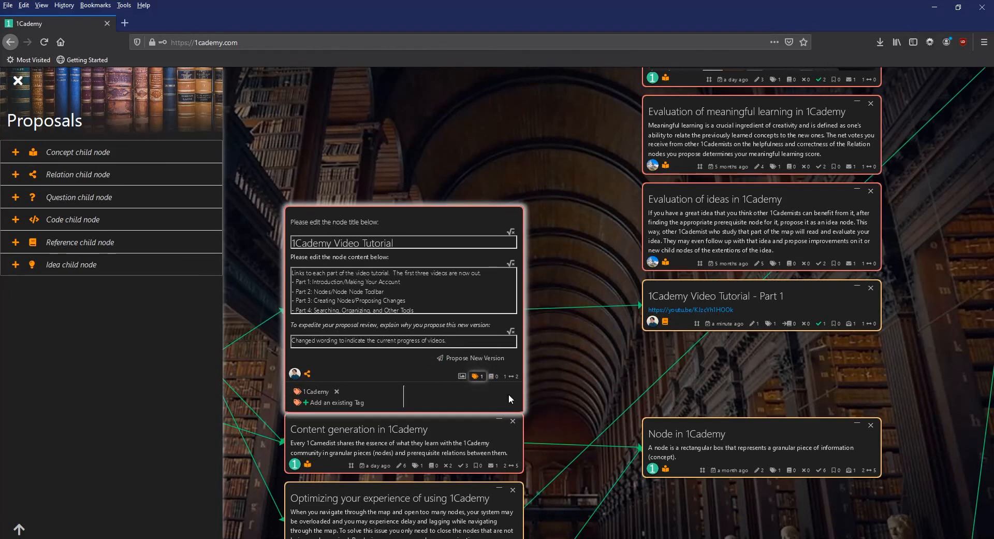
click(493, 376)
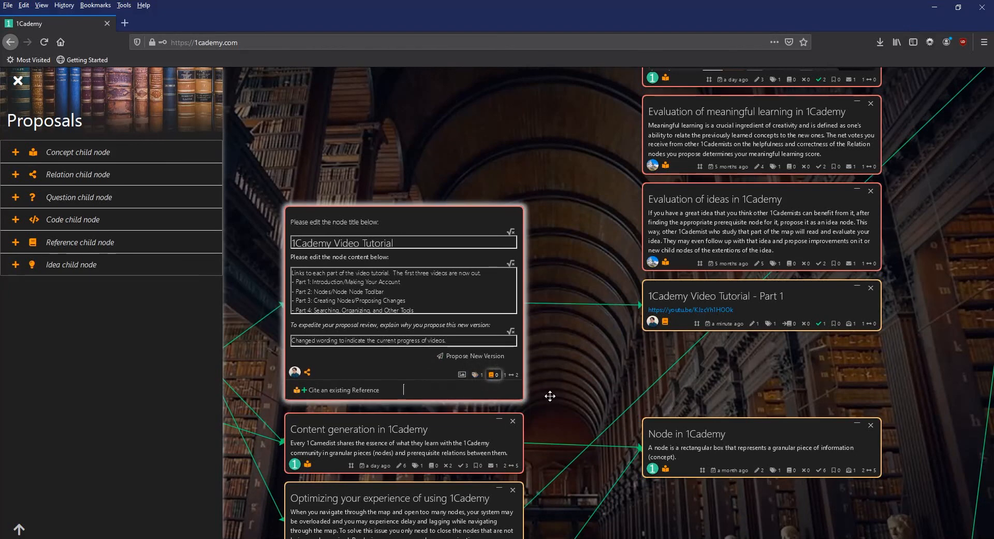
click(510, 375)
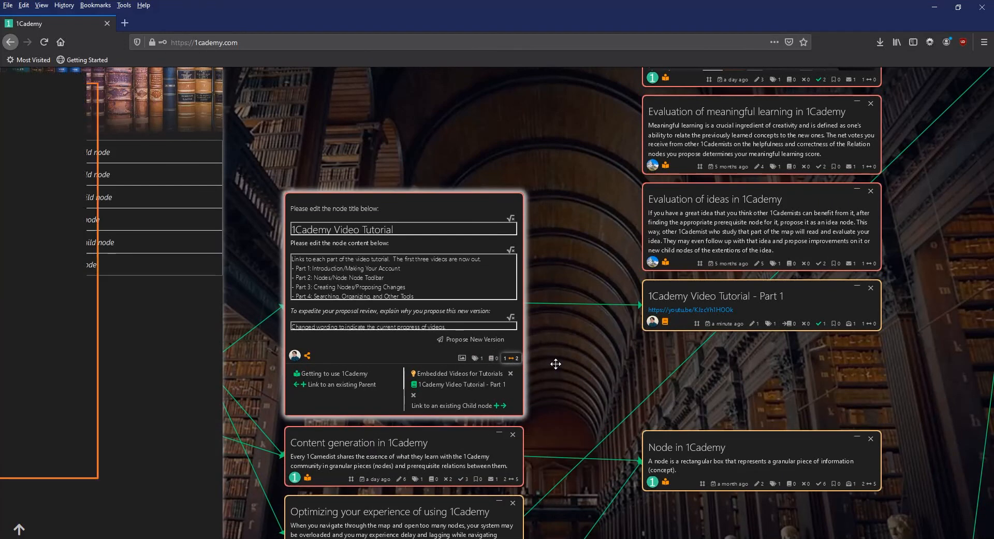
click(481, 341)
click(575, 258)
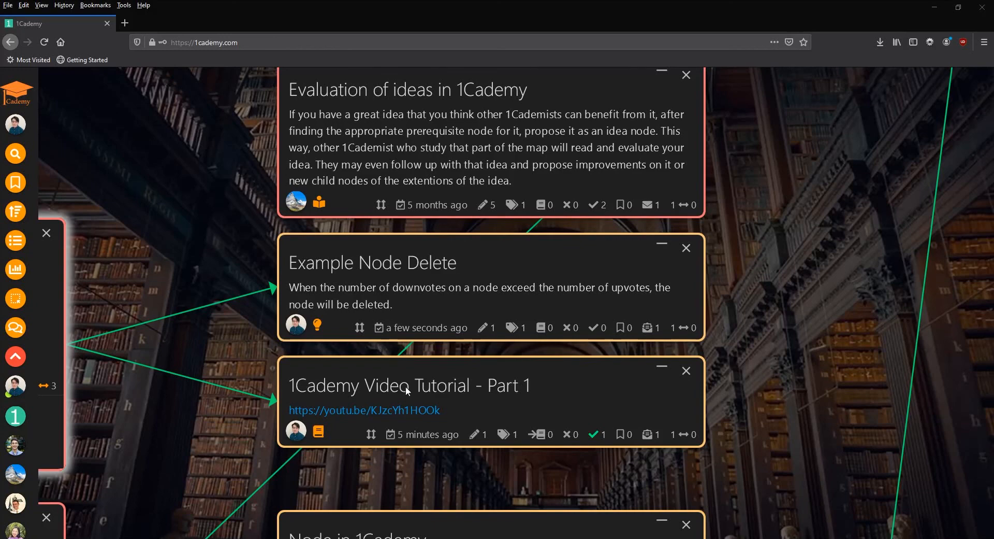
Step: Permanently delete the "Example Node Delete" node by downvoting it
click(567, 330)
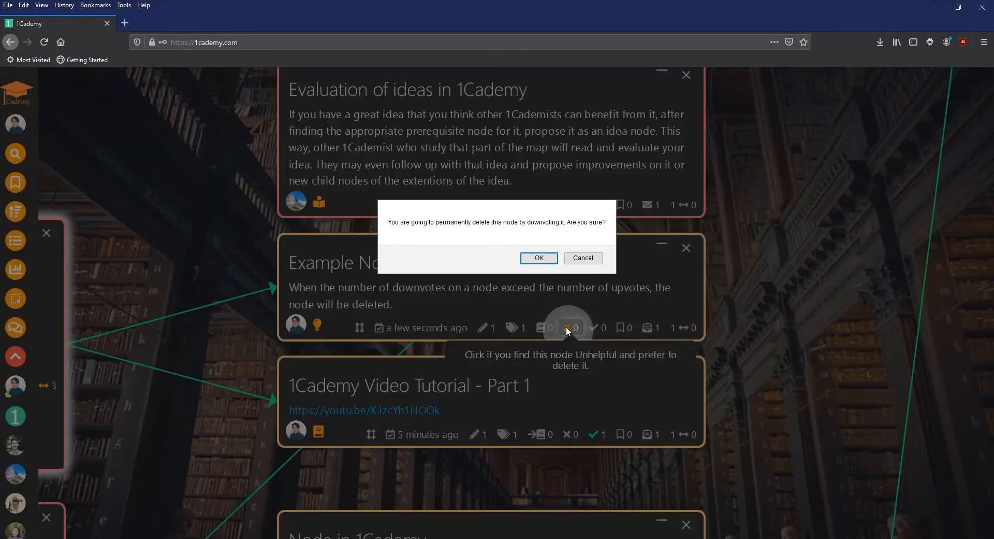
click(539, 258)
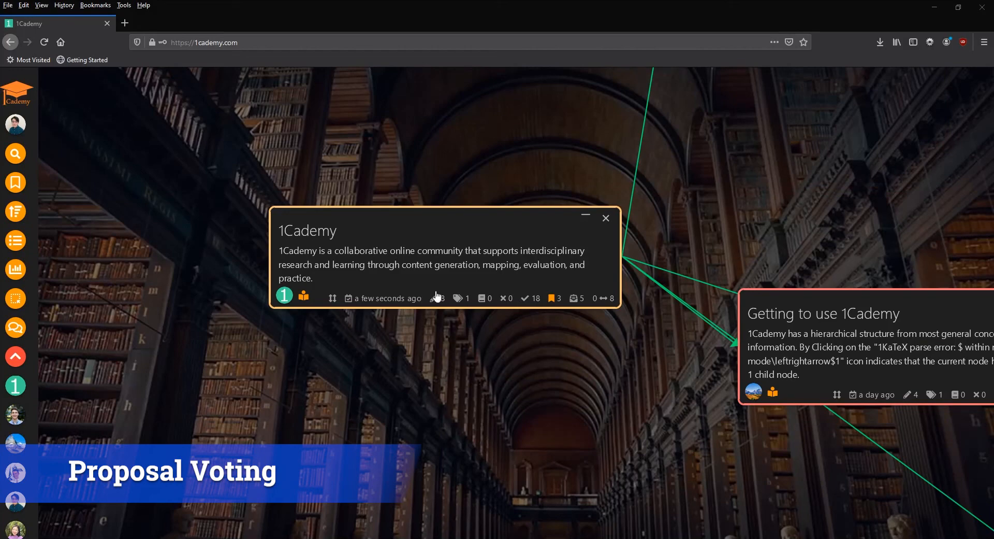
Step: Start editing the 1Cademy node and remove its child link to "Content generation in 1Cademy"
click(435, 298)
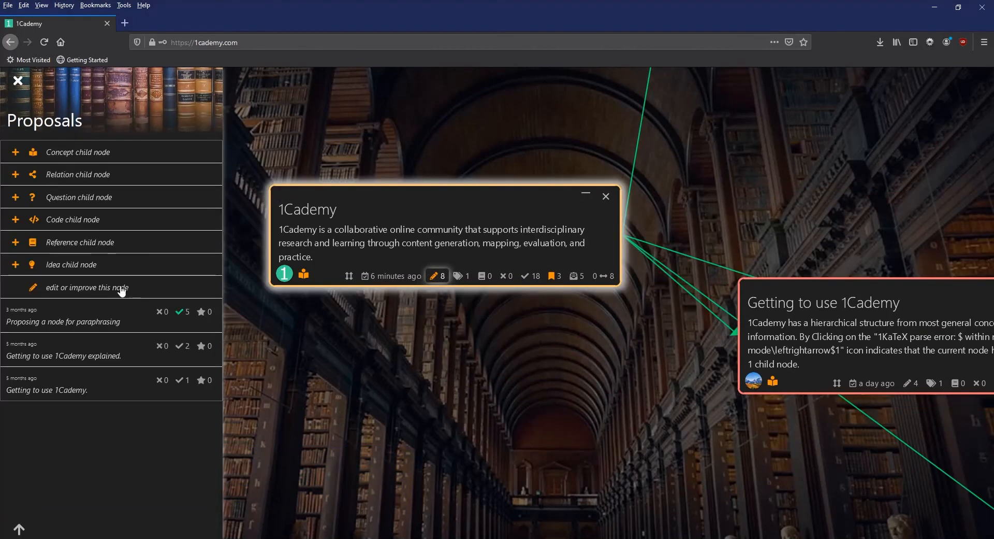
click(131, 291)
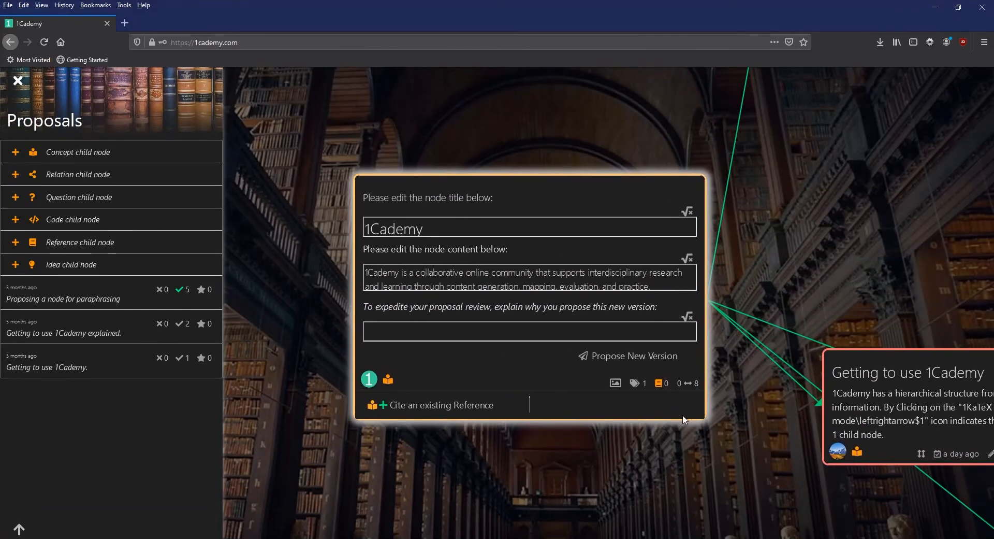
click(688, 382)
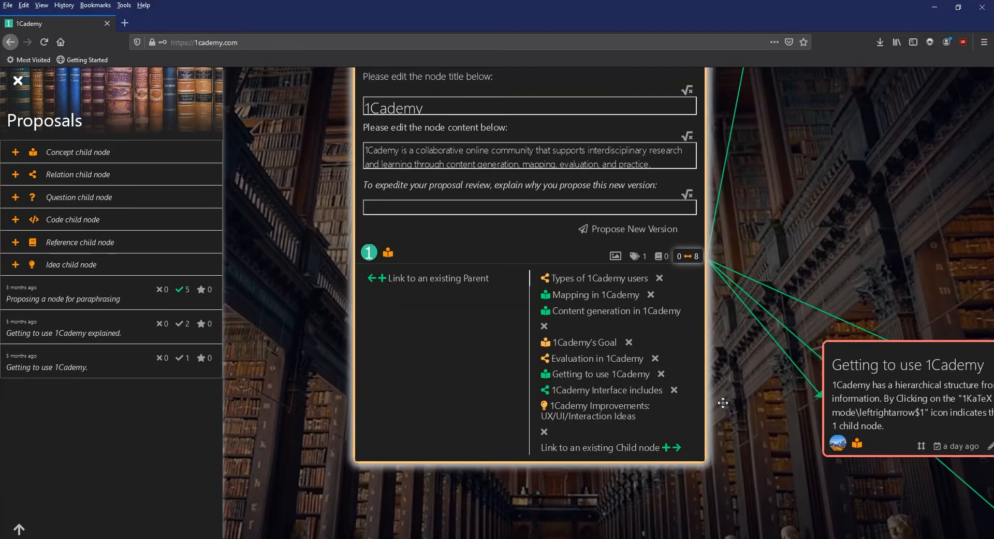
click(544, 326)
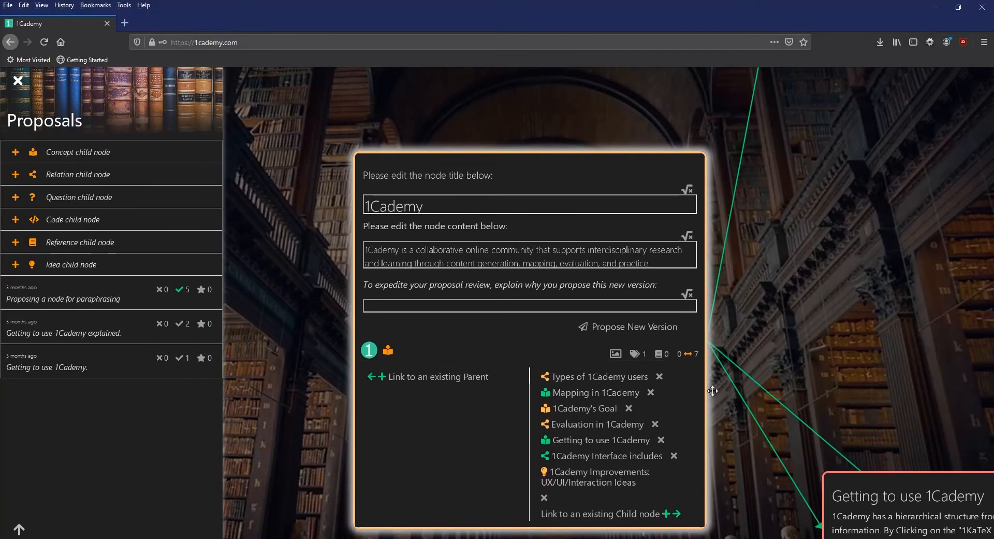
Step: Explain the 1Cademy edit with "Removing some links to clean up node." and propose the new version
click(399, 330)
text(Removing )
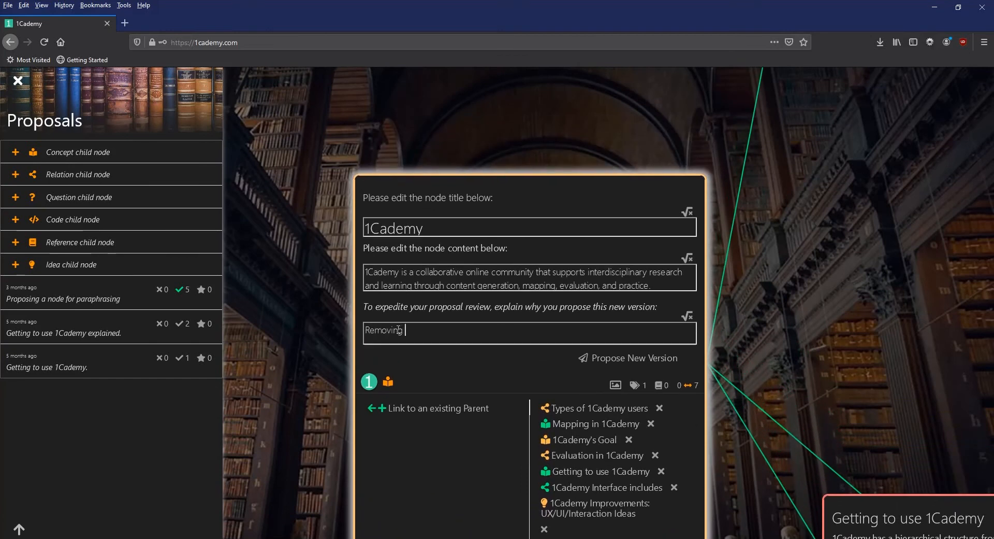
text(some links to clean up node.)
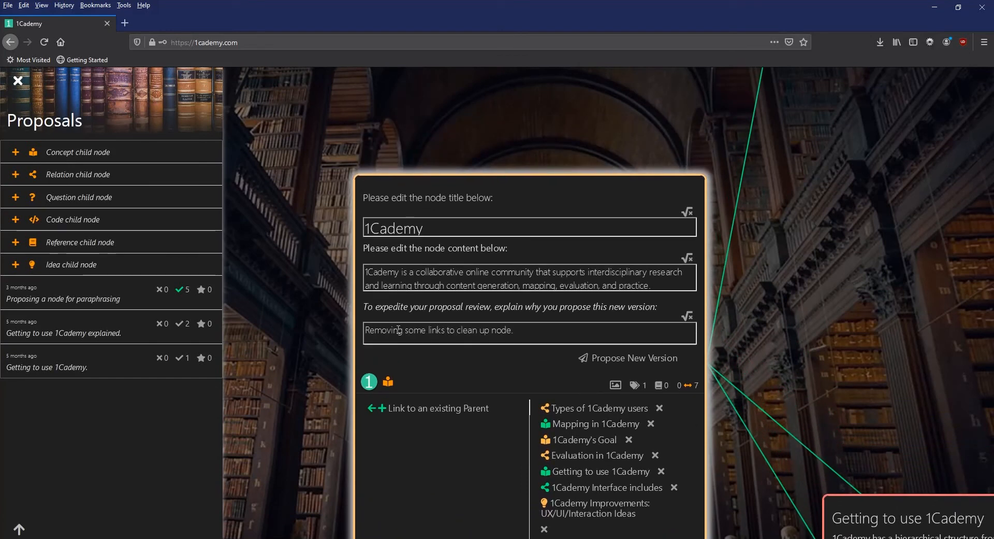
click(638, 357)
key(Return)
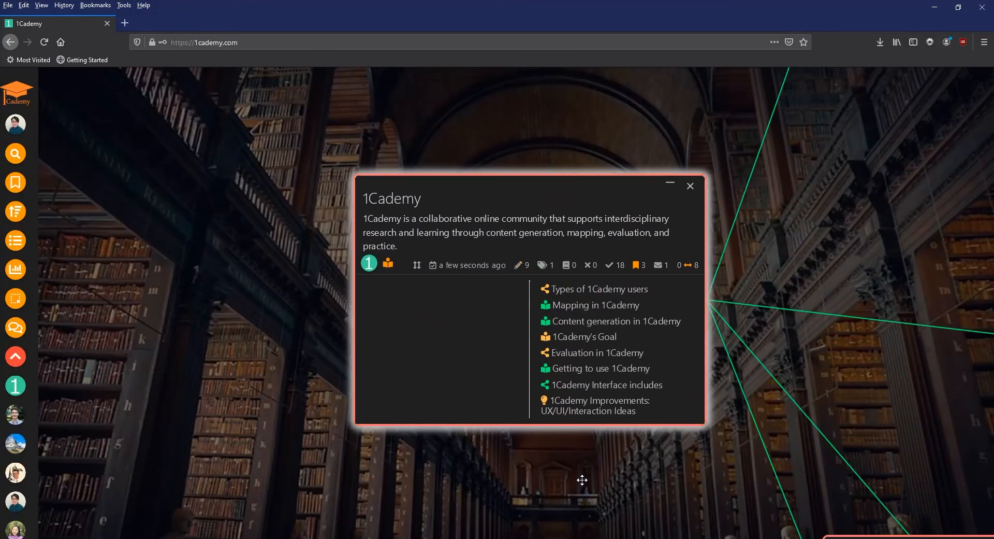
Step: View the proposals on the 1Cademy node and the list of pending proposals for the default tag
click(520, 265)
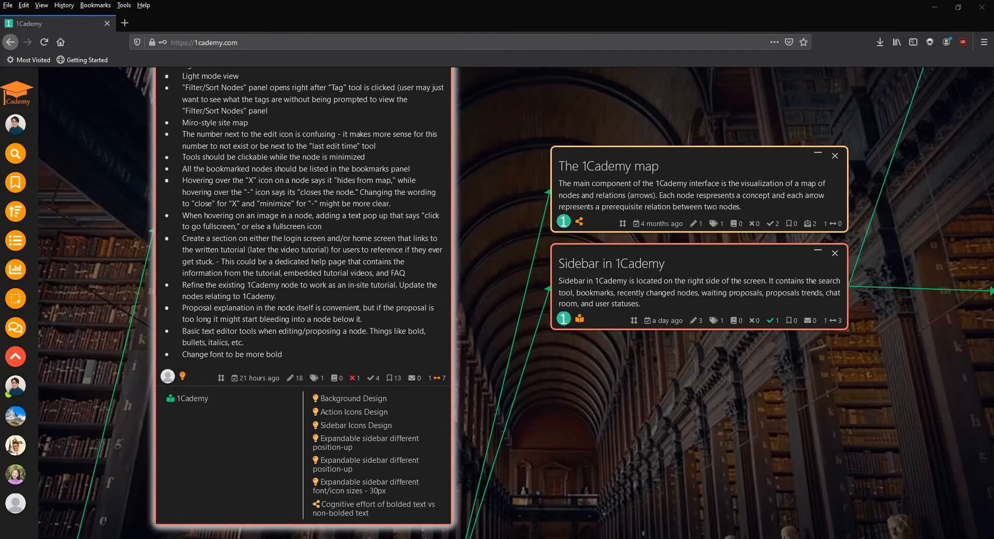
click(11, 249)
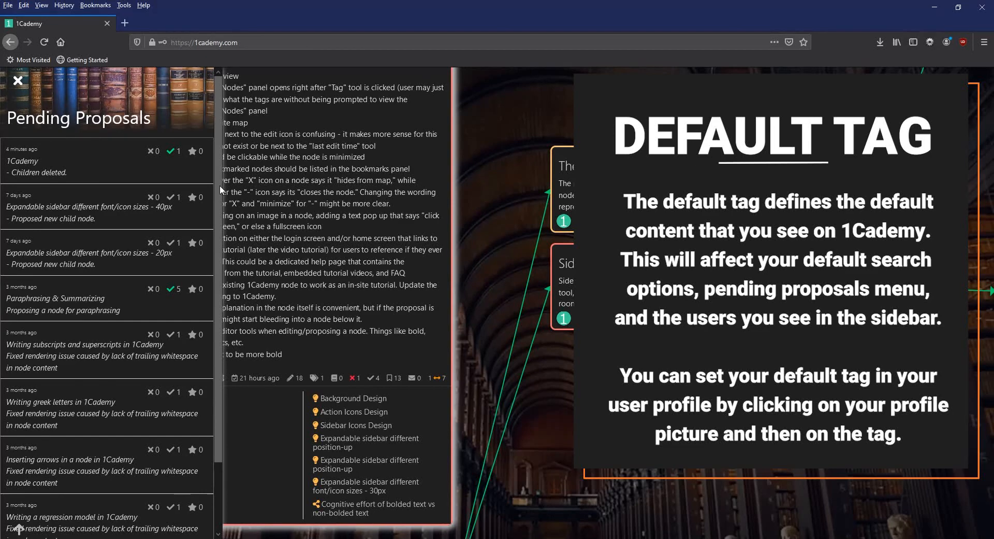
click(18, 82)
Step: Preview the proposed child node "Expandable sidebar different font/icon sizes - 40px" from the UX/UI ideas node's proposals and upvote it
drag(506, 231, 529, 239)
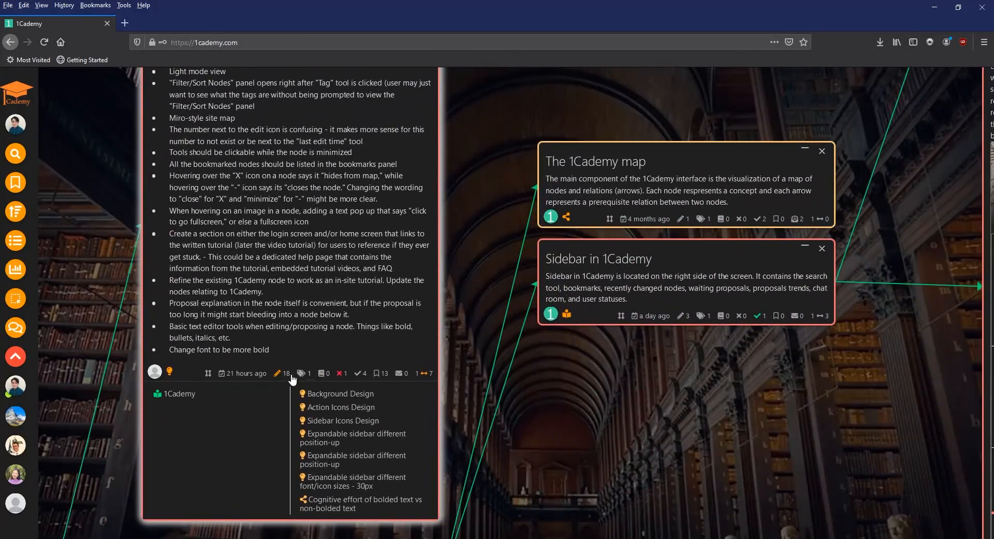
click(288, 374)
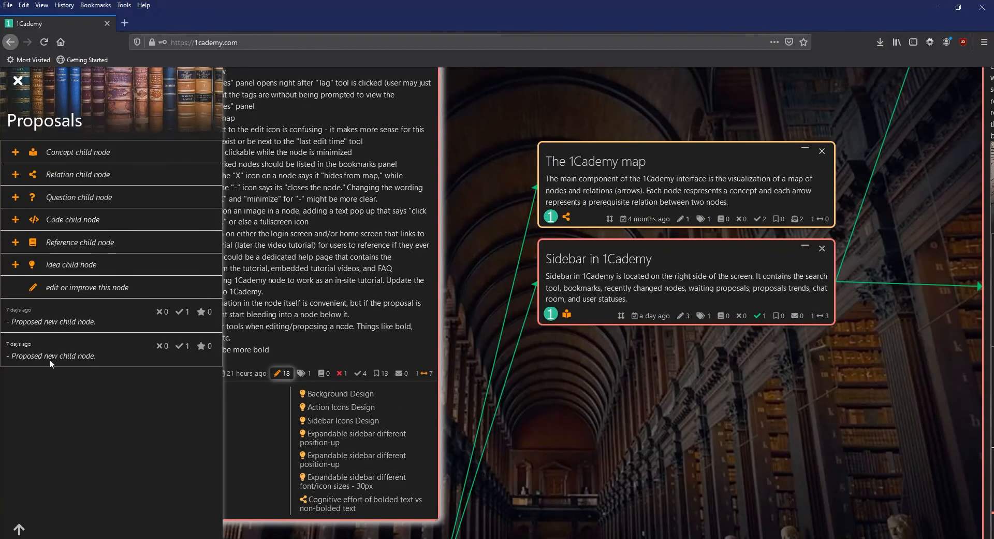
click(123, 321)
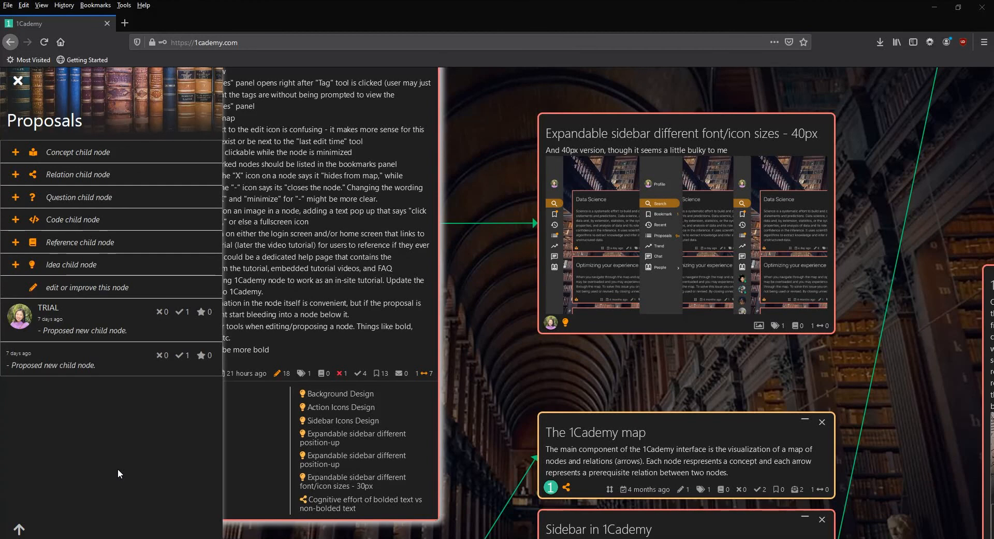
click(182, 317)
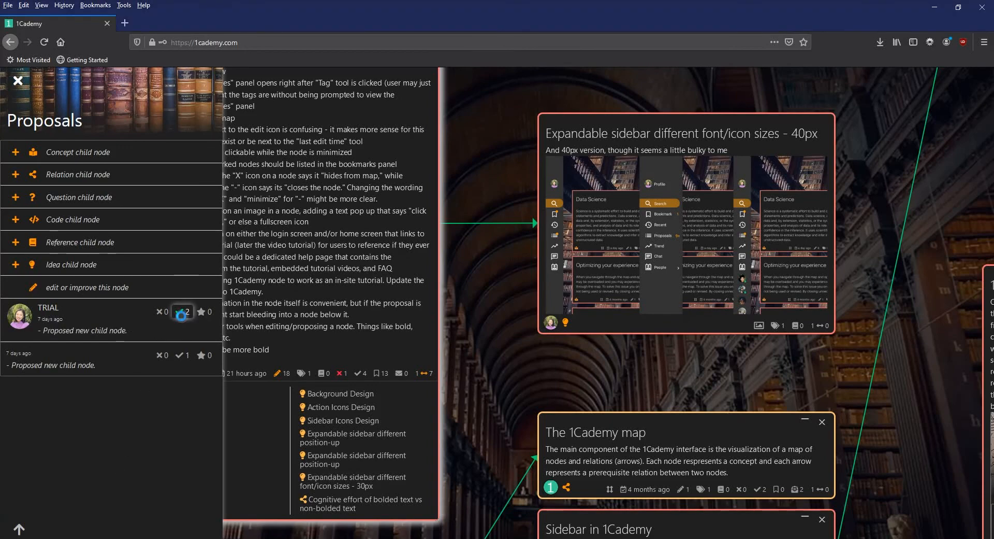